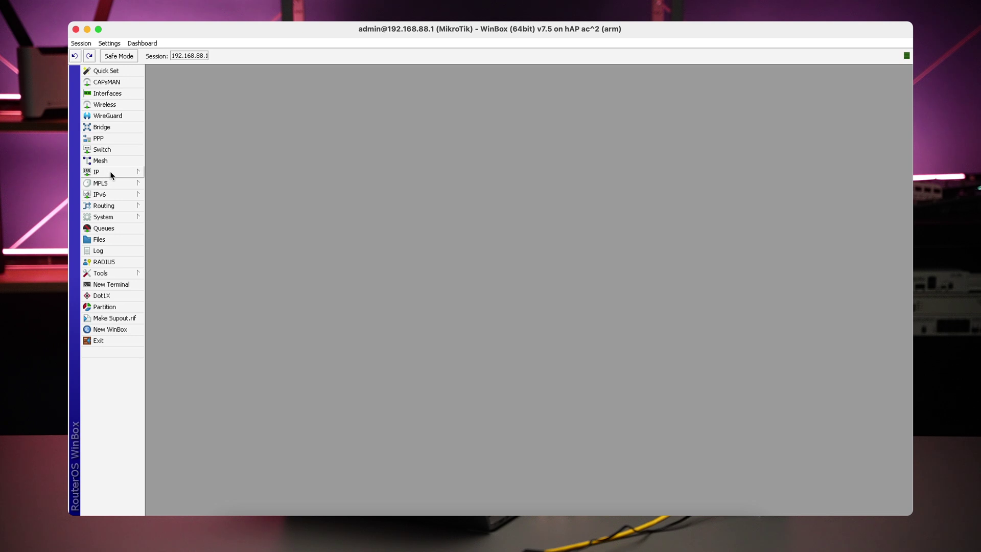
- Disable the default 'fasttrack connection' rule (rule 8) in IP > Firewall filter rules
left_click(110, 174)
left_click(163, 252)
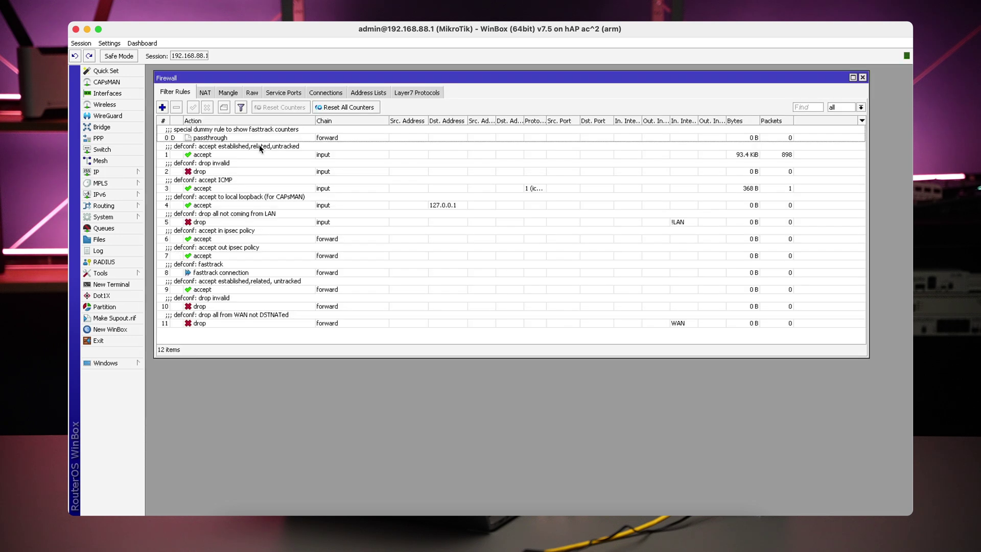
left_click(225, 273)
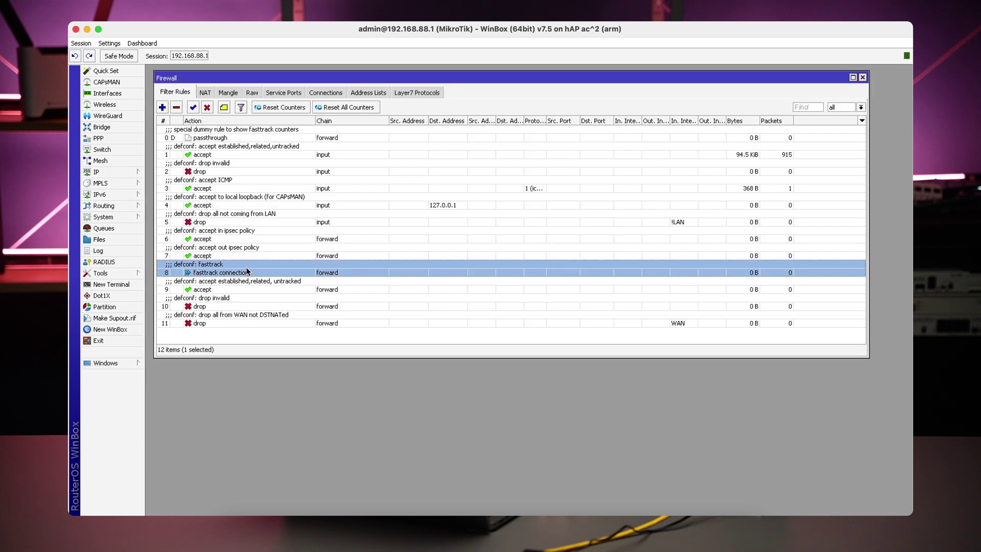
left_click(207, 108)
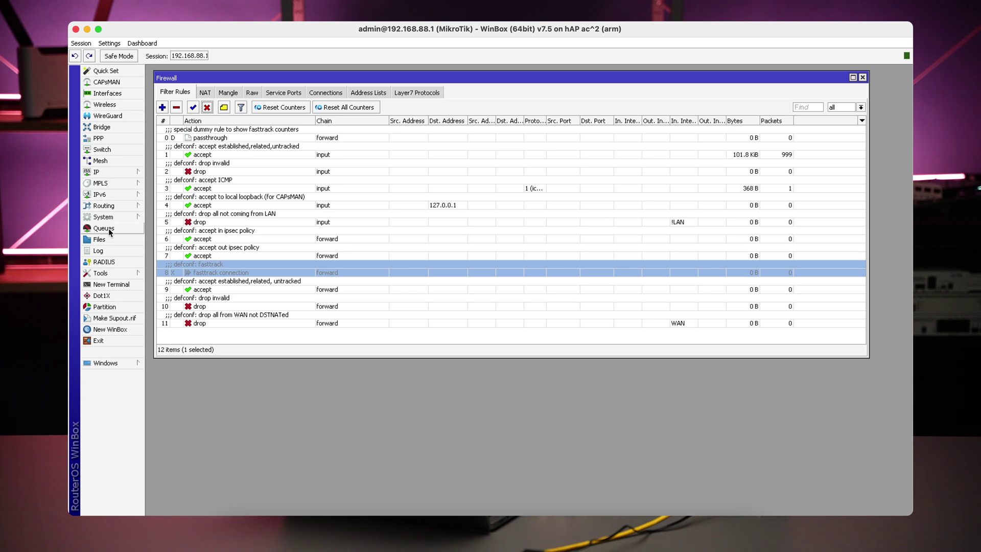
- Create a new simple queue with target 192.168.88.0/24 and max limit 100M/100M
left_click(105, 228)
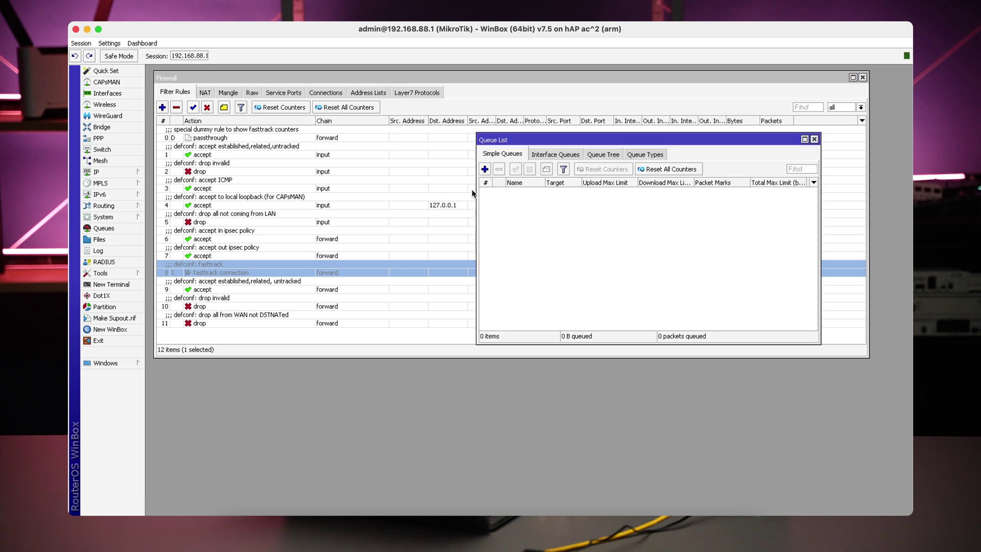
left_click(485, 171)
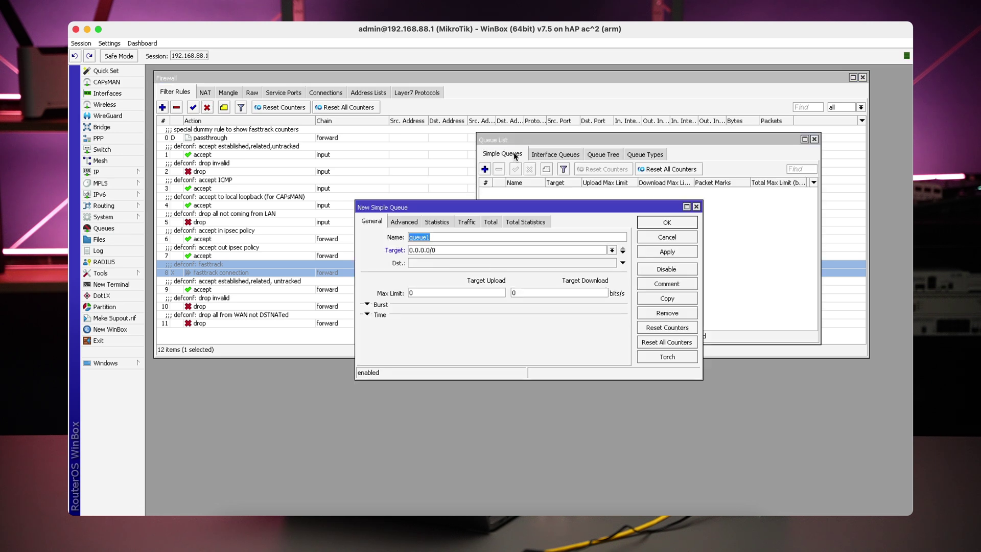
left_click(448, 252)
key("BackSpace")
key("BackSpace")
key("BackSpace")
key("BackSpace")
key("BackSpace")
key("BackSpace")
key("BackSpace")
key("BackSpace")
key("BackSpace")
type("192.168.")
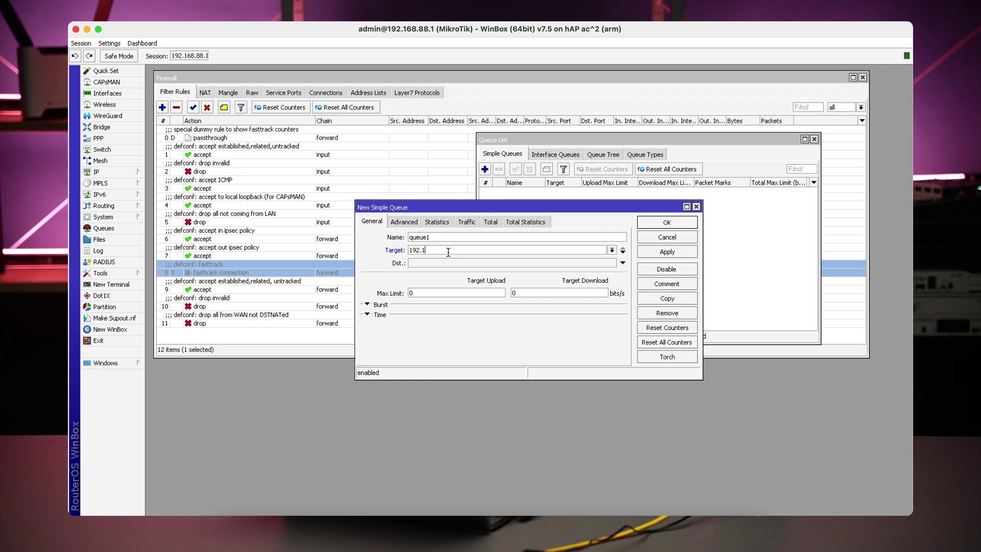
type("88.0/24")
key("BackSpace")
type("100M")
key("Tab")
type("100M")
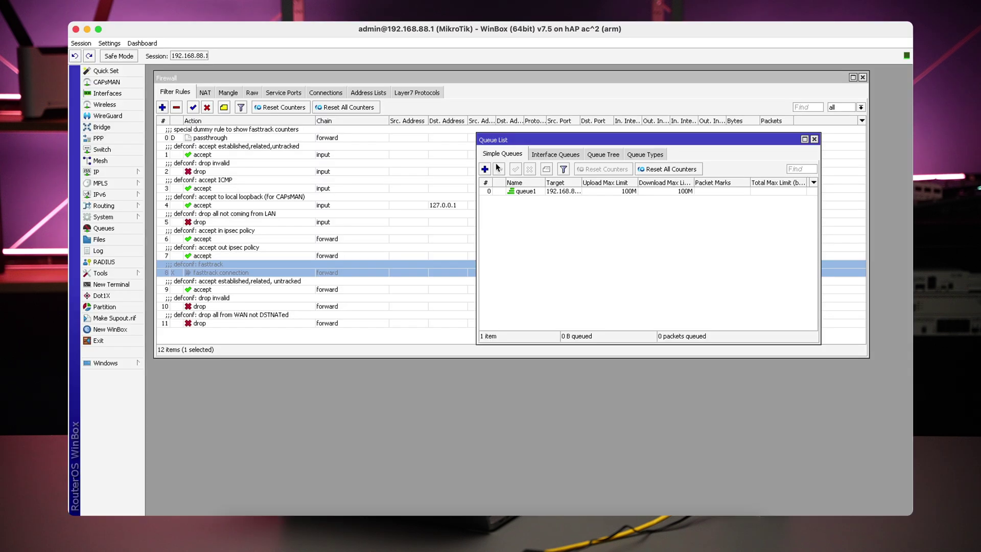
- Start a second simple queue targeting 192.168.88.100/32 with 50M max limits
left_click(484, 169)
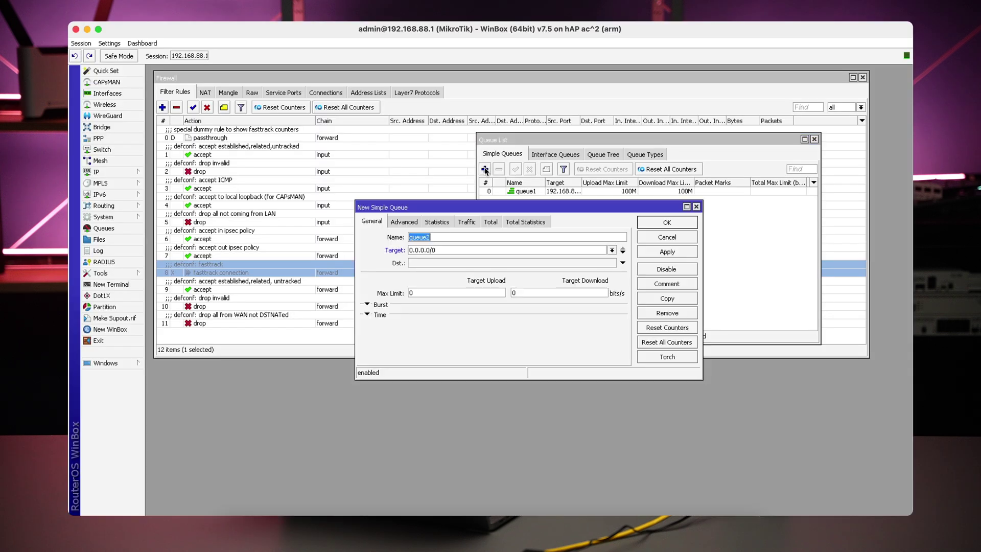
left_click_drag(466, 250, 349, 249)
type("192.168.88.100/32")
double_click(431, 293)
type("50M")
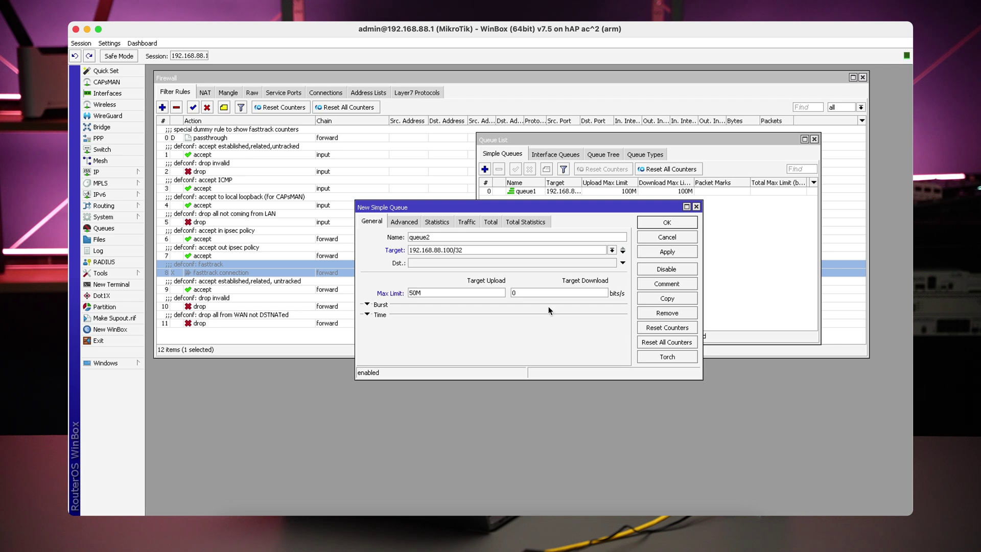
double_click(538, 292)
type("50")
- Set the queue's upload and download limit-at to 50M and apply
left_click(403, 222)
double_click(426, 266)
type("50")
left_click(531, 267)
type("M")
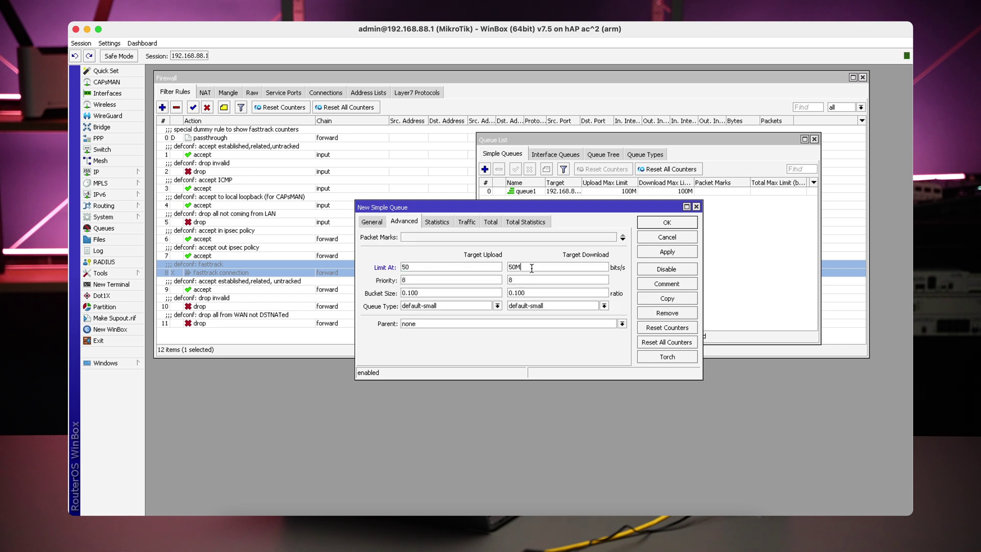
left_click(450, 268)
type("M")
key("Return")
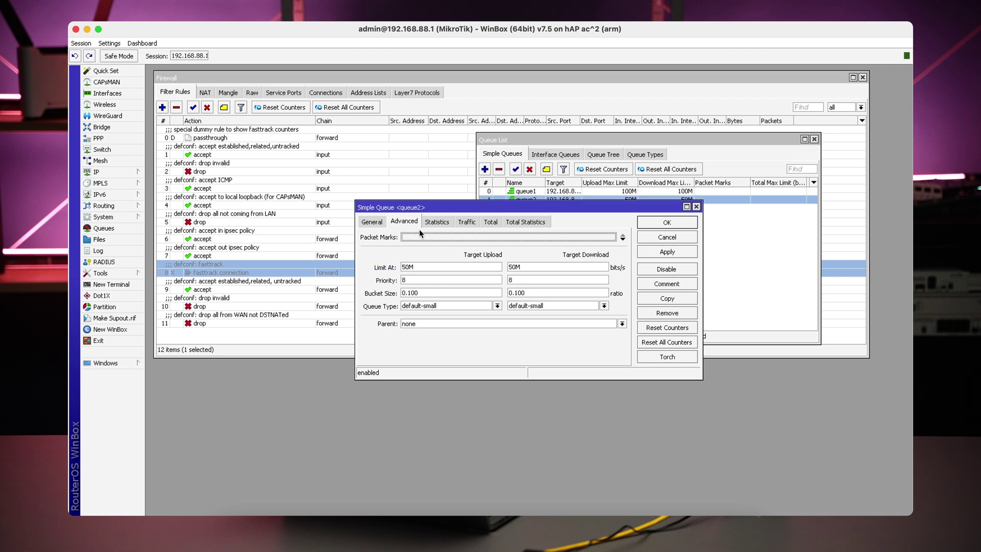
- Make queue1 (LAN) the parent, set priority 1, and save the queue
left_click(434, 323)
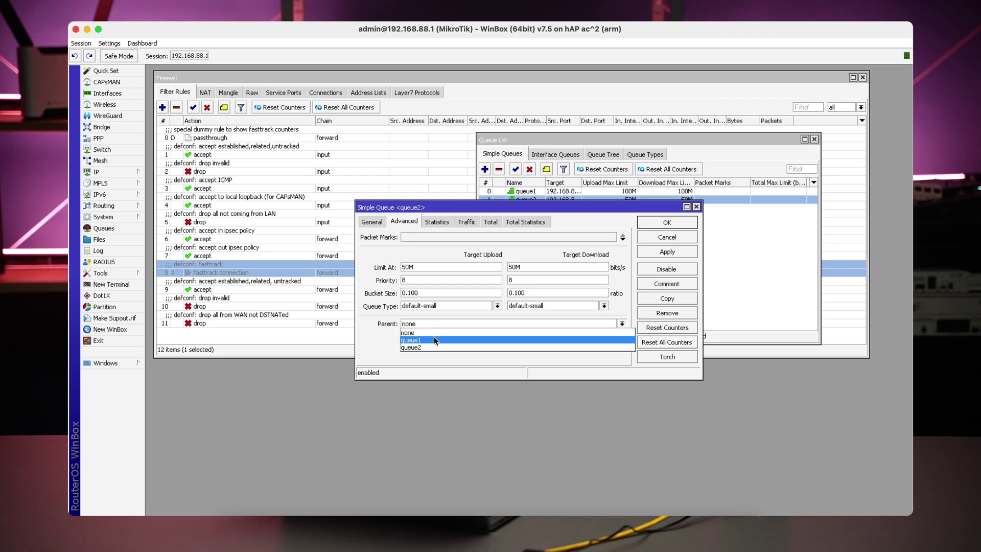
left_click(433, 336)
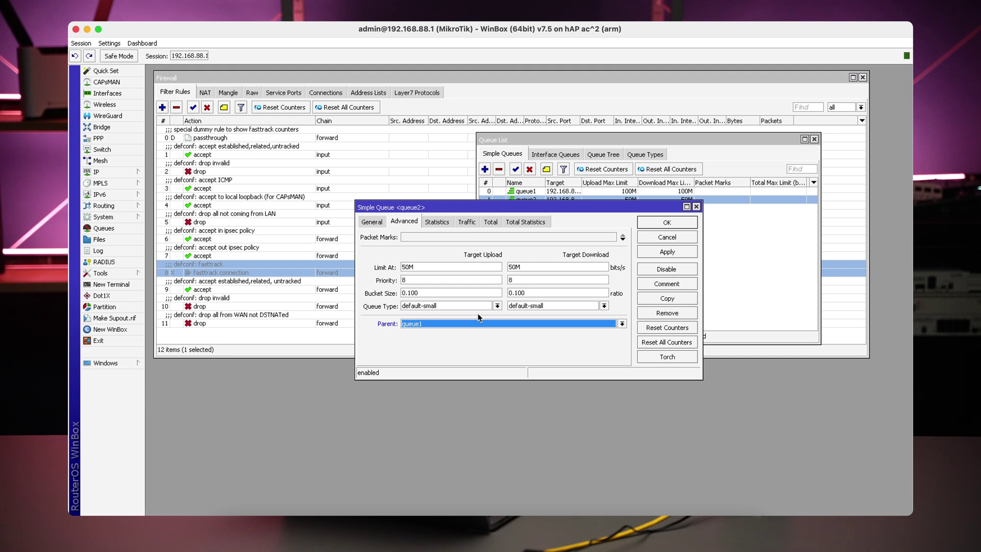
left_click(424, 280)
double_click(424, 280)
type("1")
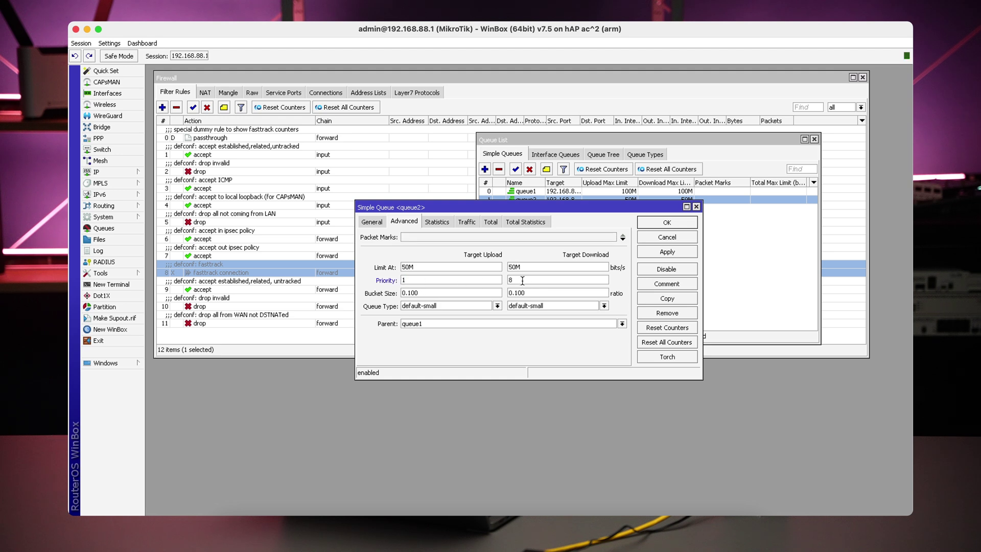
double_click(521, 280)
left_click(648, 222)
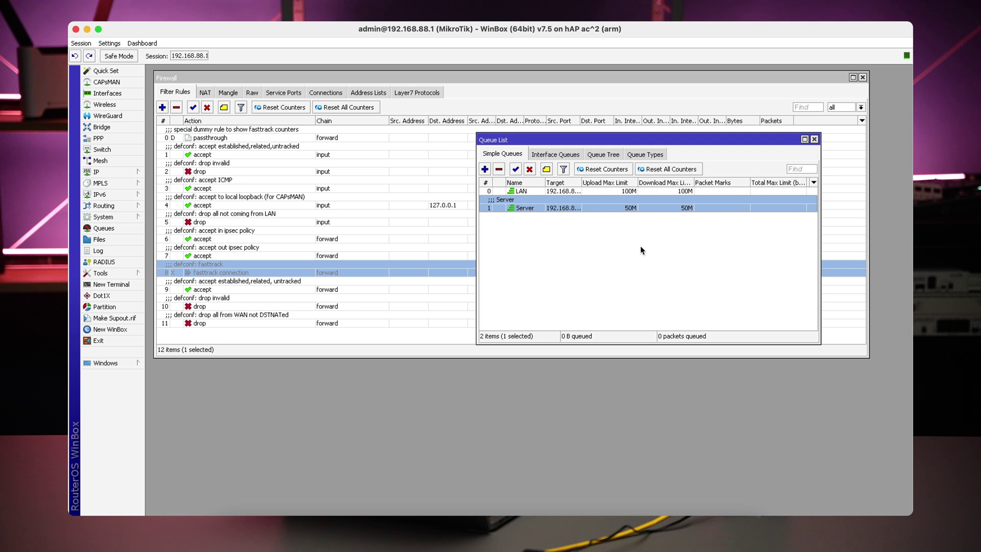
left_click(640, 248)
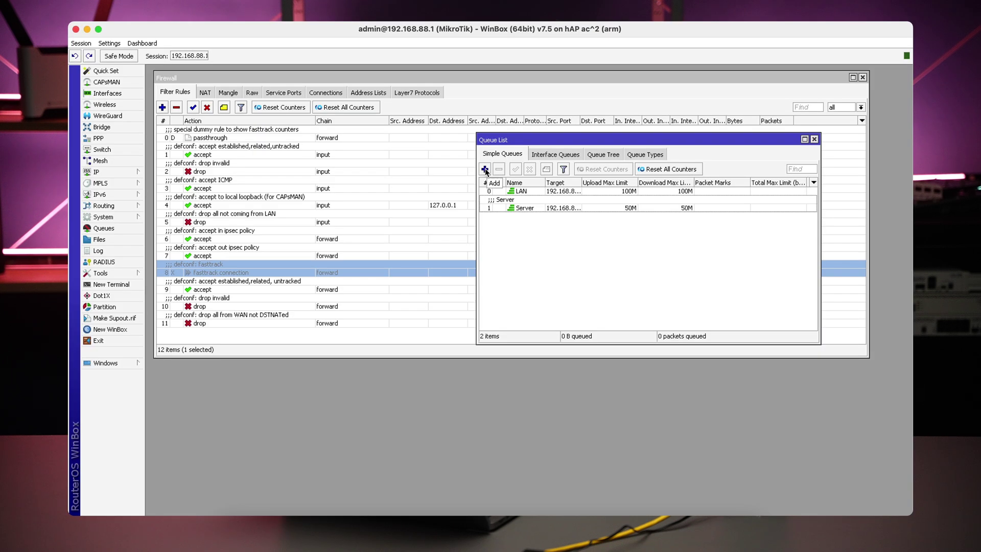
- Start a third simple queue named Others targeting 192.168.88.0/24
left_click(485, 169)
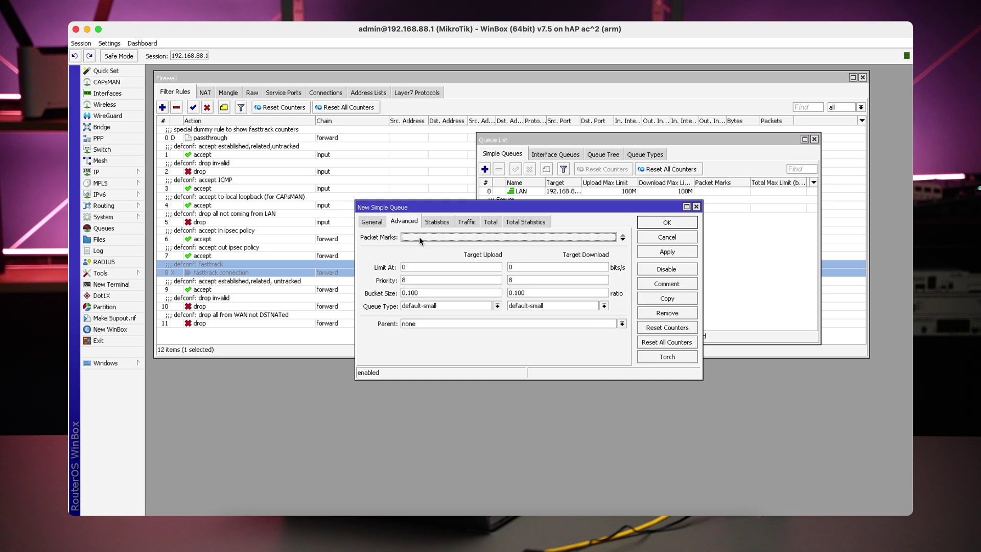
left_click(369, 223)
type("Others")
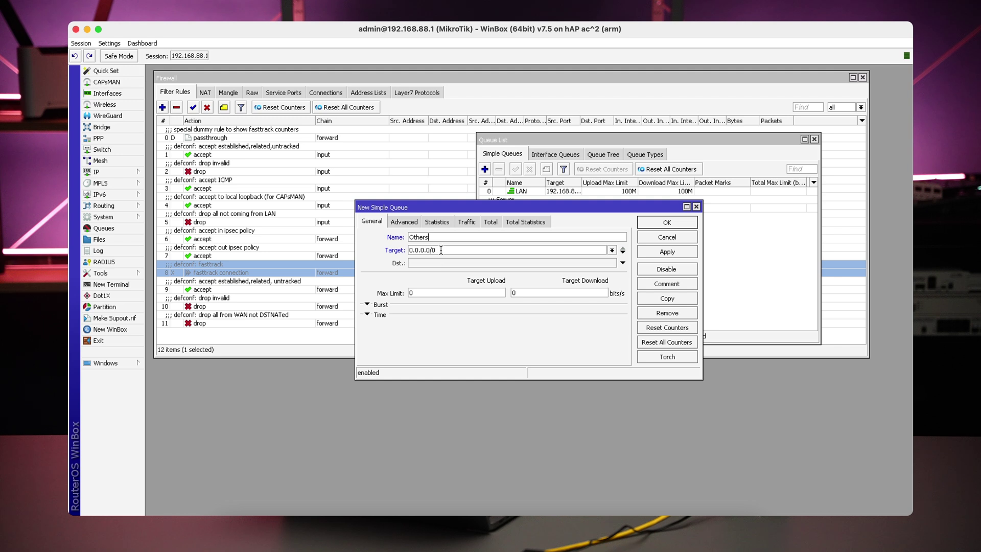
triple_click(440, 248)
key("BackSpace")
type("192.168.88")
- Set the Others queue's max limit to 100M upload and 100M download
double_click(427, 295)
type("100M")
key("Tab")
type("100M")
left_click(403, 220)
- Give the Others queue 50M/50M limit-at and LAN as its parent
left_click(419, 266)
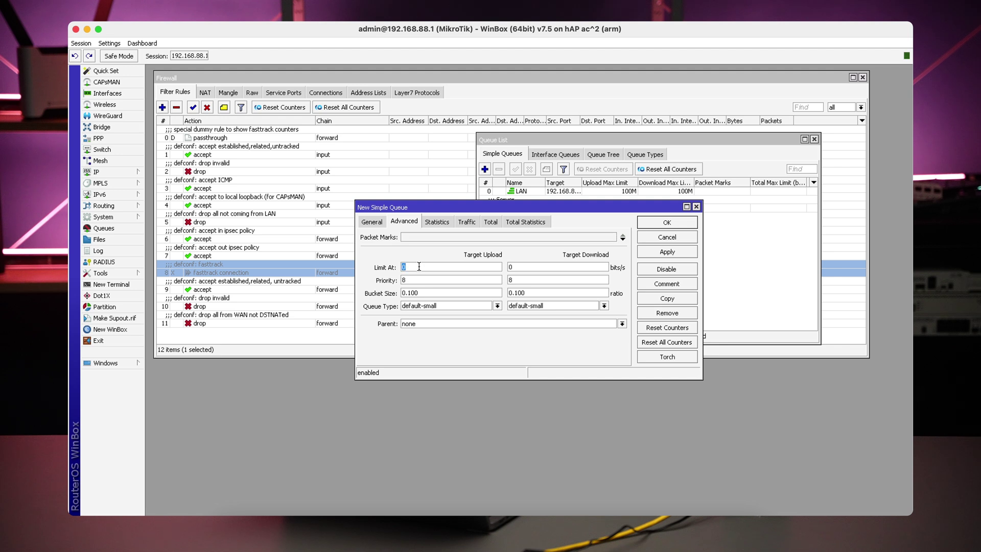
type("50M")
key("Tab")
type("50M")
left_click(425, 324)
left_click(424, 333)
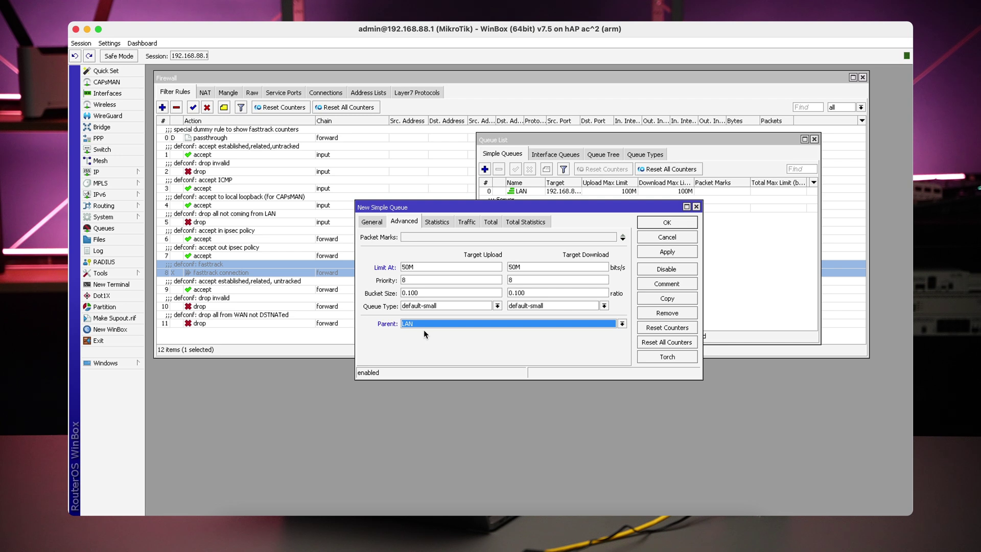
- Set queue types to pcq-upload-default and pcq-download-default, then save the Others queue
left_click(425, 307)
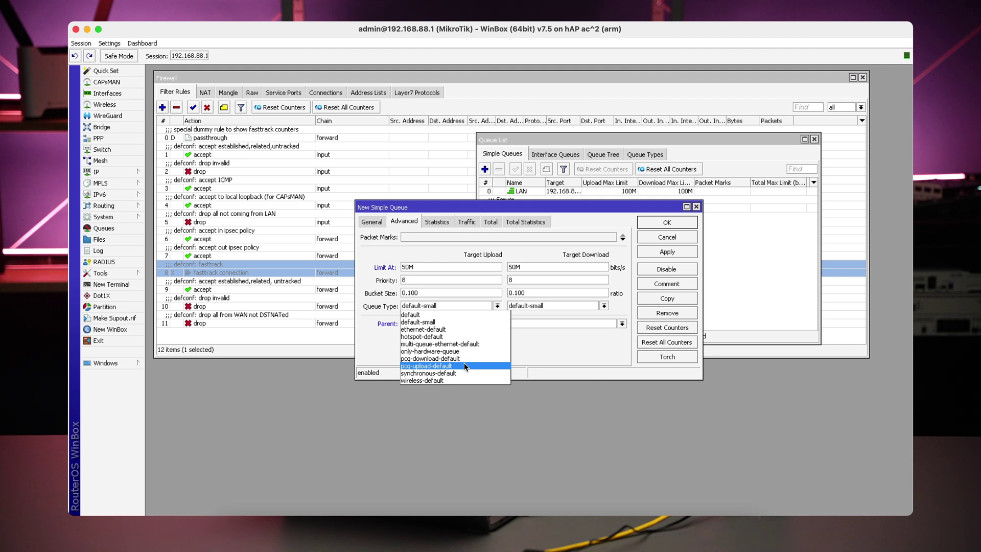
left_click(465, 365)
left_click(535, 305)
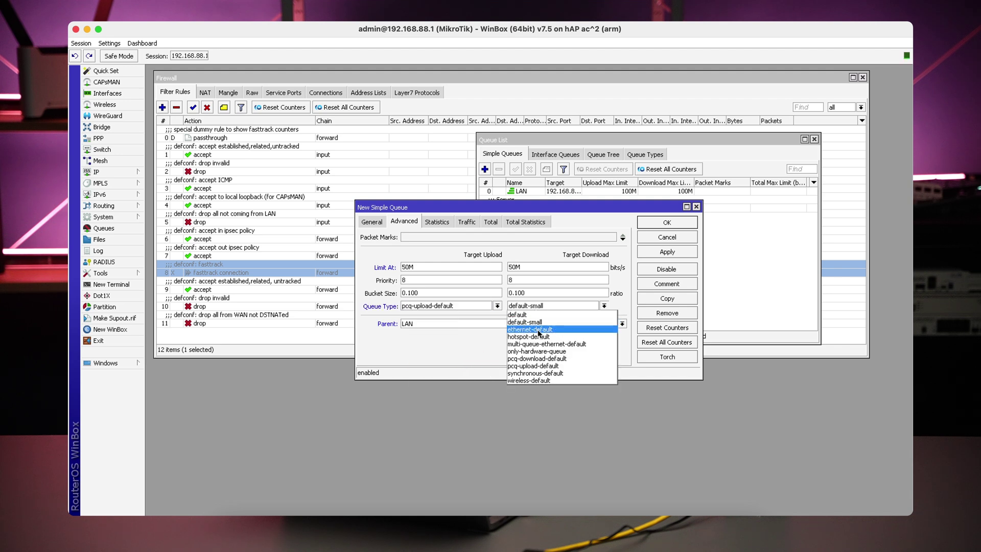
left_click(538, 358)
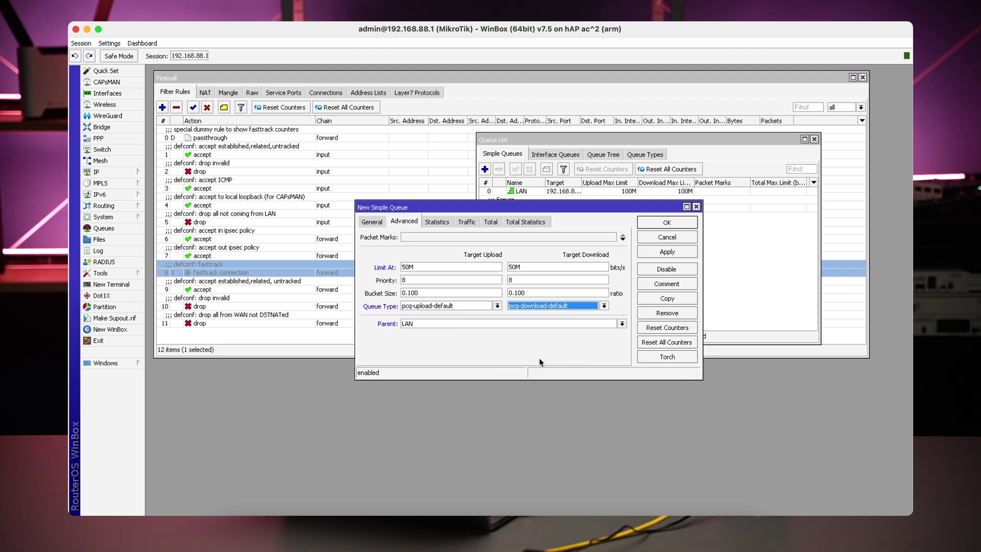
left_click(649, 223)
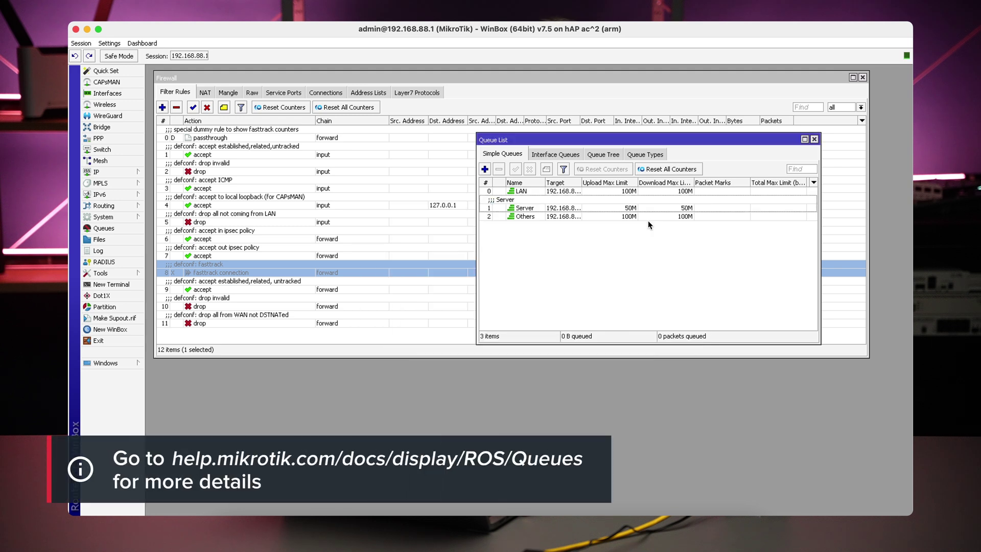